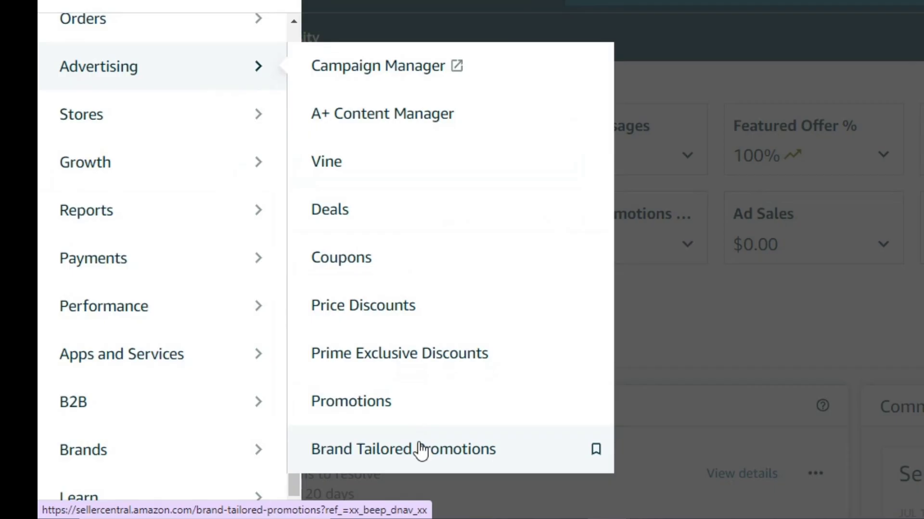
Step: Open the Brand Analytics page from the Brands section in a new browser tab
mouse_move(258, 443)
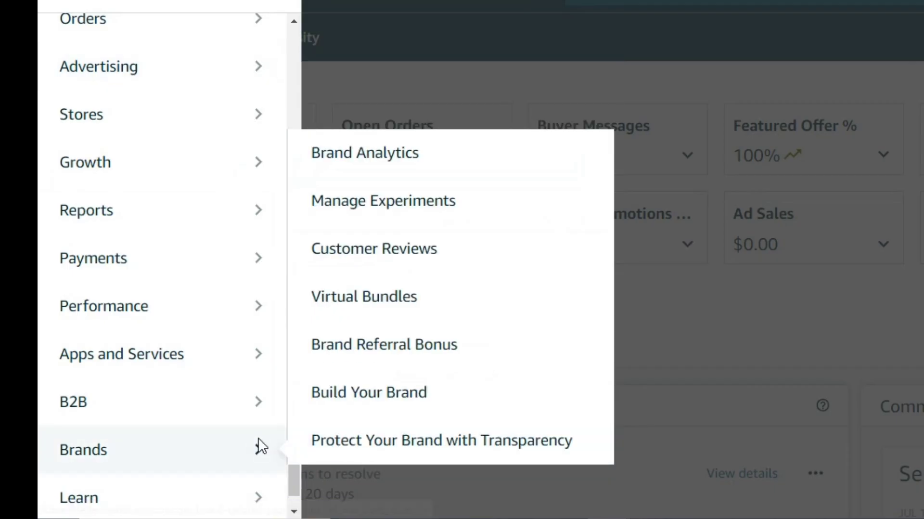
right_click(403, 149)
click(435, 171)
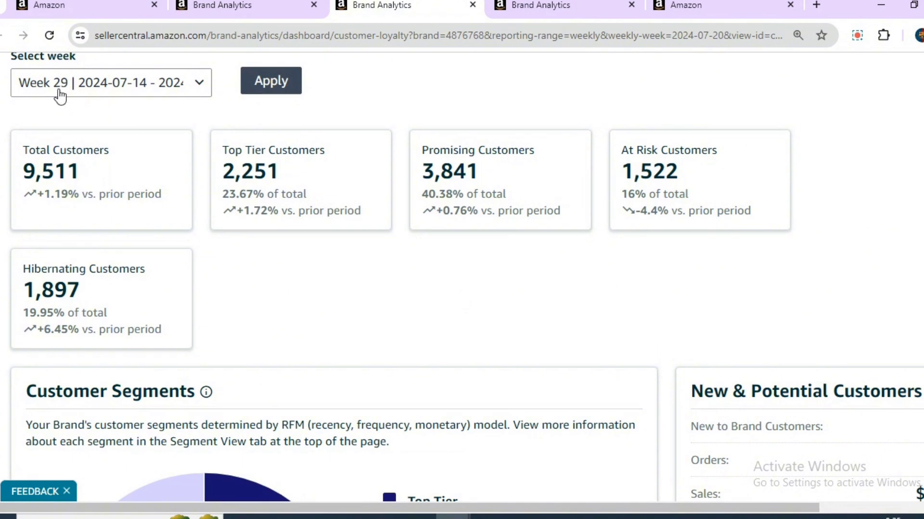
Step: Examine the weekly customer loyalty dashboard, including the reporting week choices, customer tier cards and Customer Segments chart
click(152, 83)
click(153, 83)
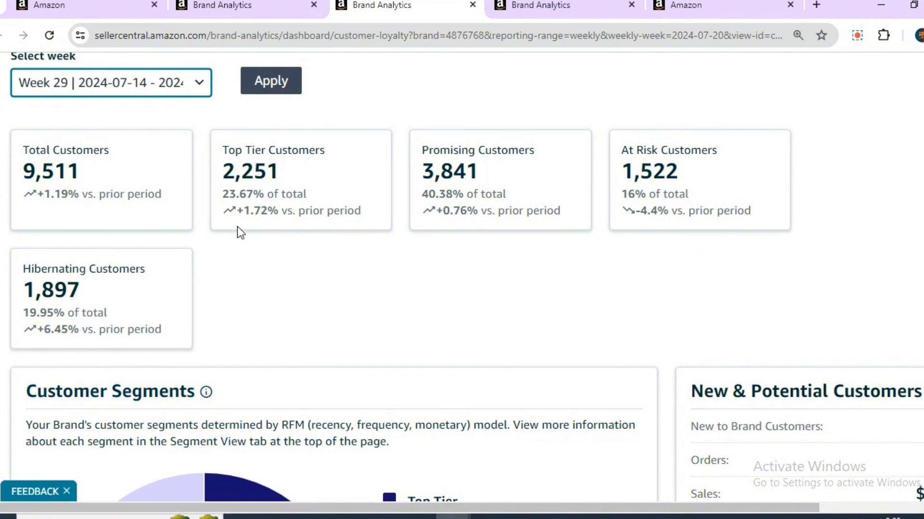
scroll(240, 232, down, 1)
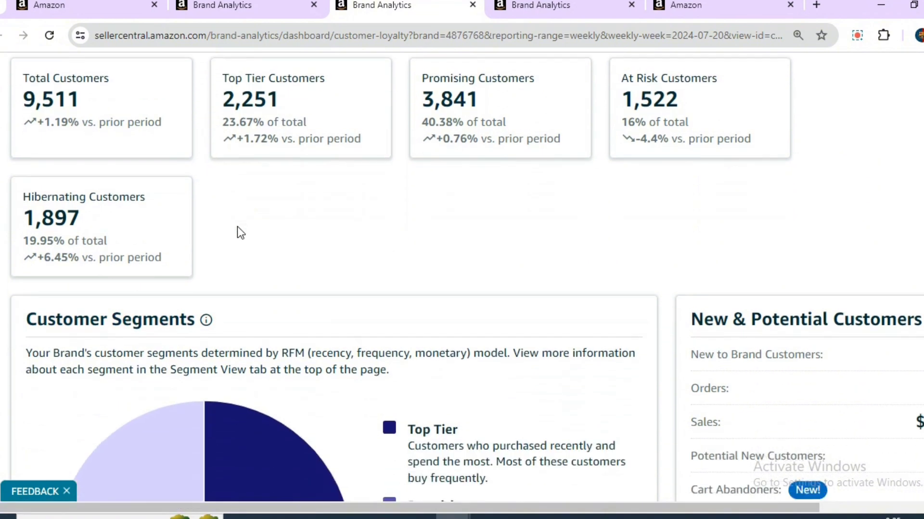
scroll(239, 232, down, 1)
scroll(271, 244, down, 1)
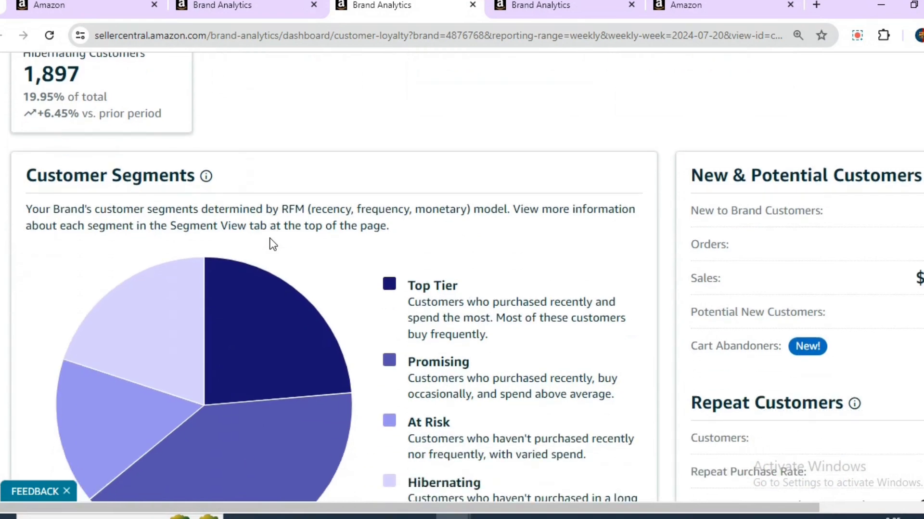
scroll(270, 238, down, 1)
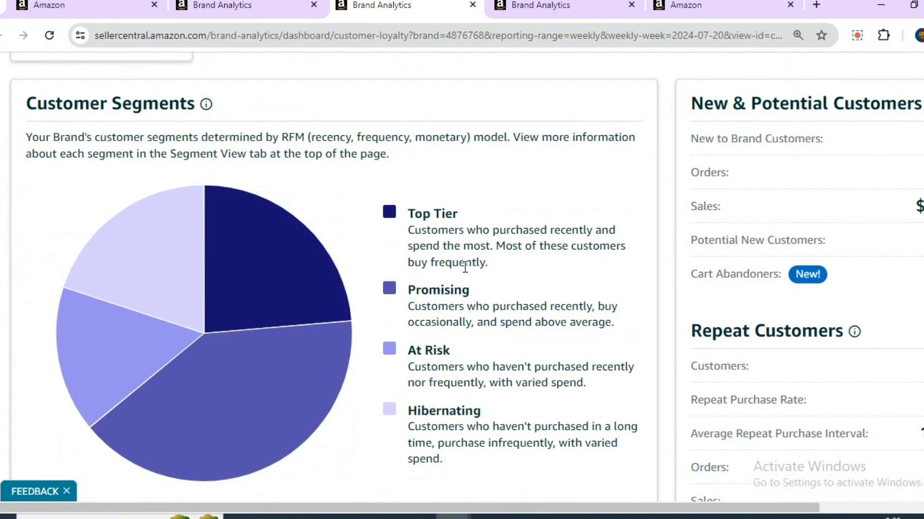
scroll(465, 266, up, 4)
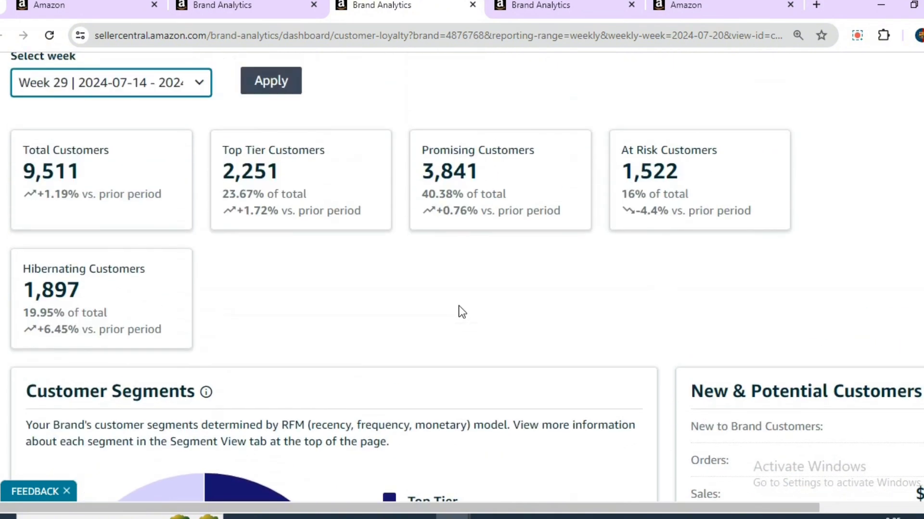
scroll(582, 317, down, 1)
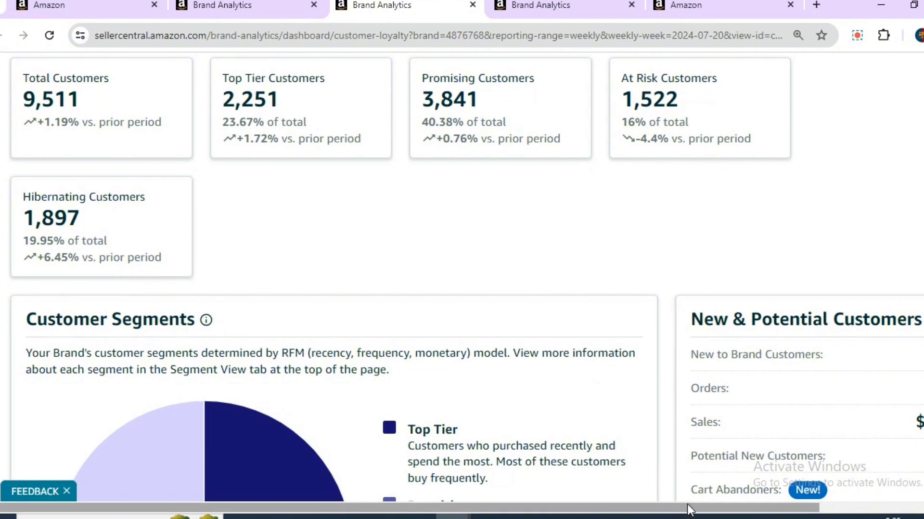
Step: Review the New & Potential Customers figures, including cart abandoners, and return to the customer segment overview
drag(693, 509, 744, 512)
scroll(678, 455, down, 1)
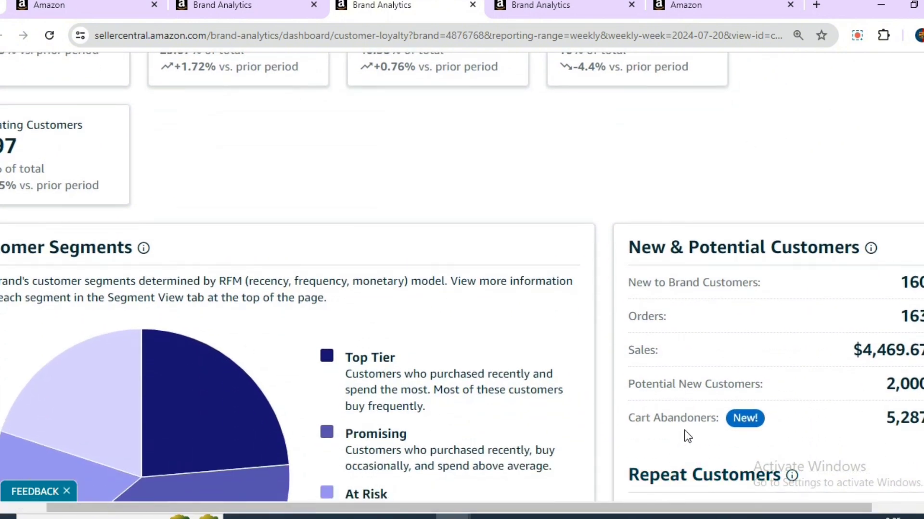
drag(631, 510, 688, 514)
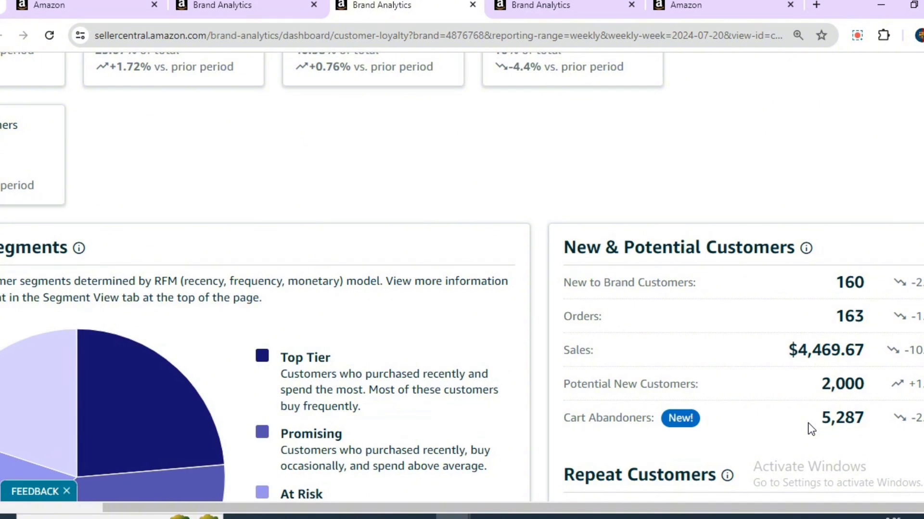
drag(637, 505, 500, 509)
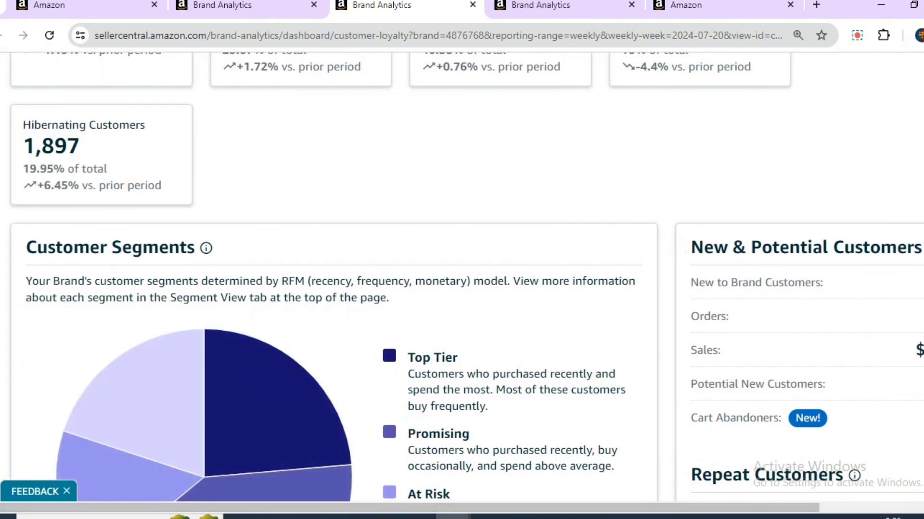
scroll(466, 276, up, 1)
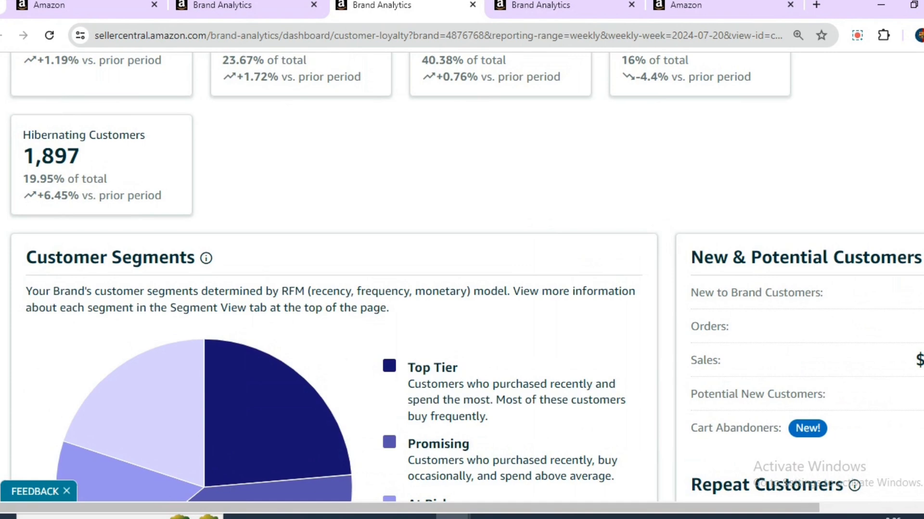
scroll(466, 276, up, 1)
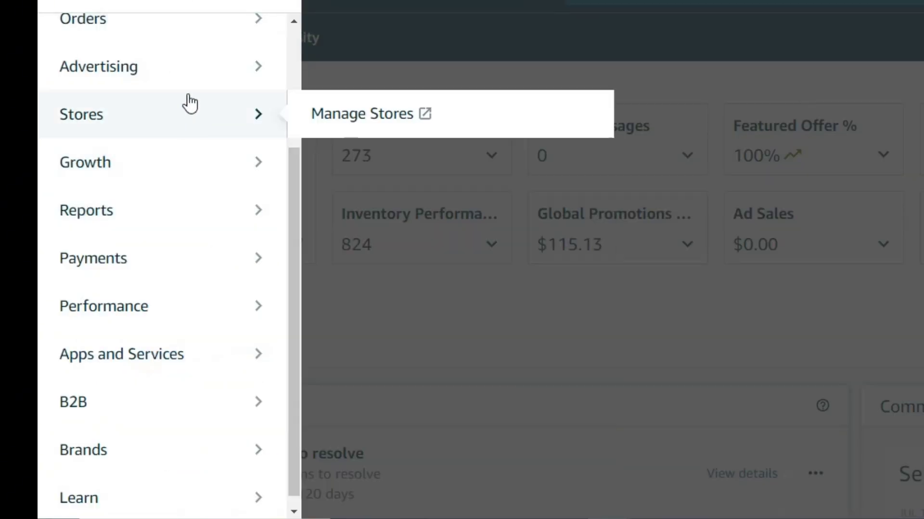
Step: Open Brand Tailored Promotions in a new browser tab and start creating a tailored promotion
mouse_move(194, 86)
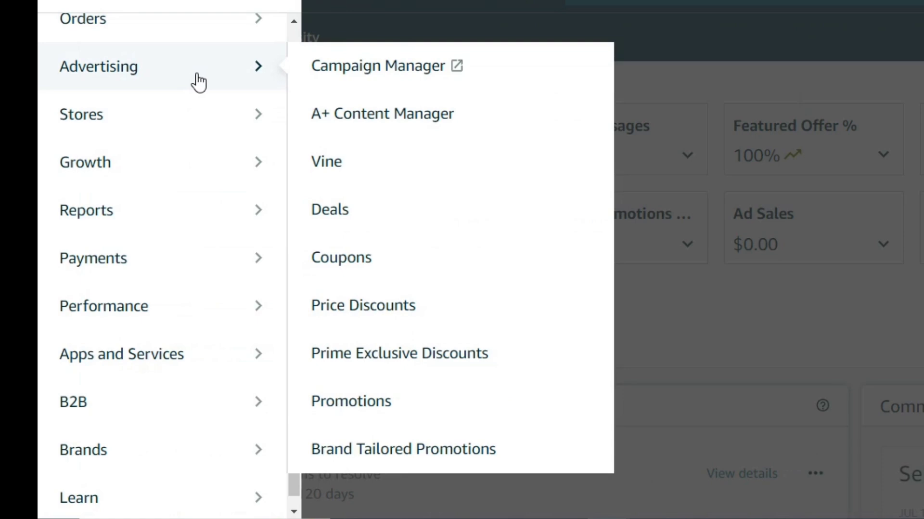
right_click(418, 448)
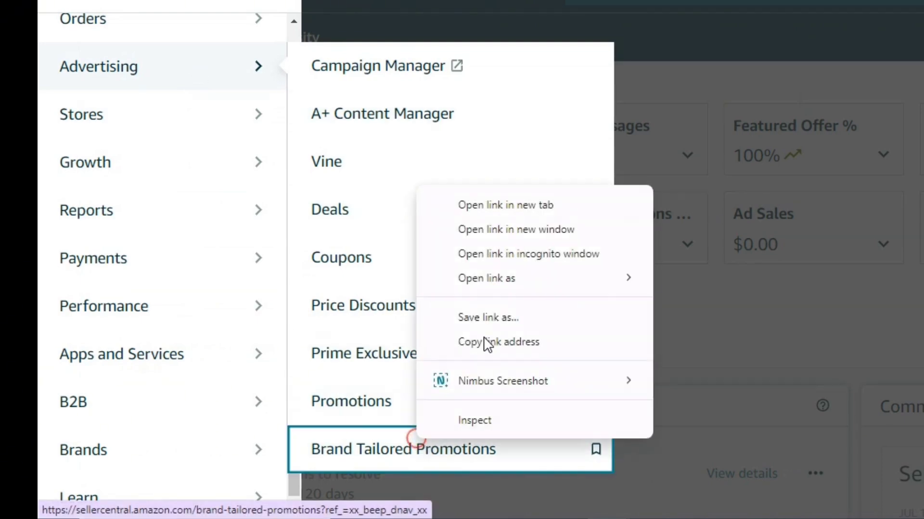
click(489, 206)
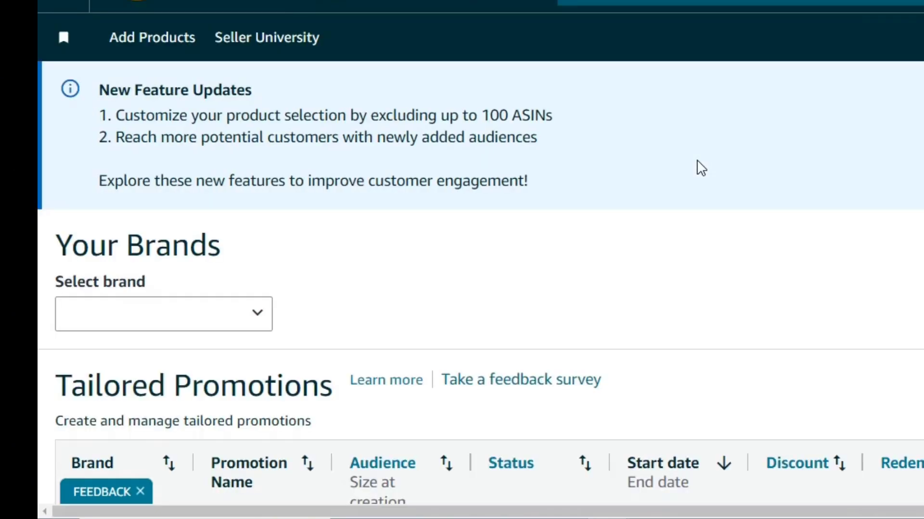
scroll(676, 159, down, 2)
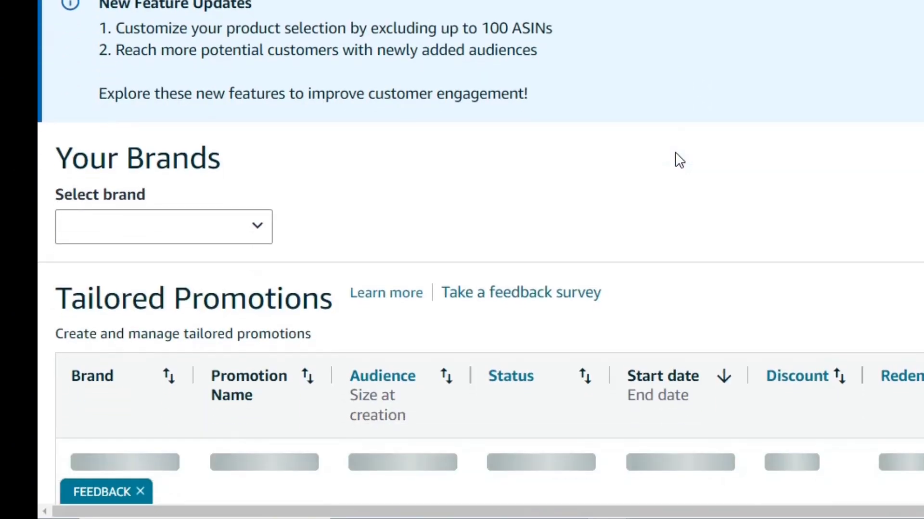
scroll(678, 158, down, 2)
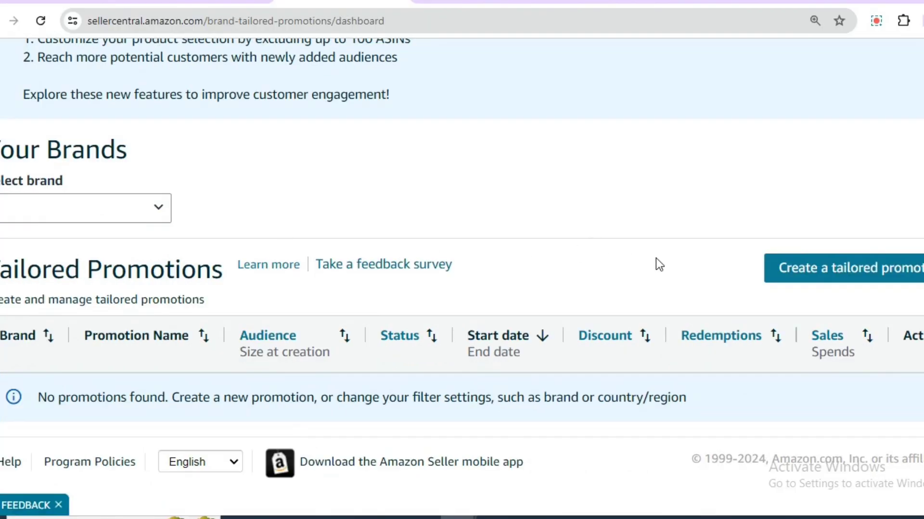
click(795, 272)
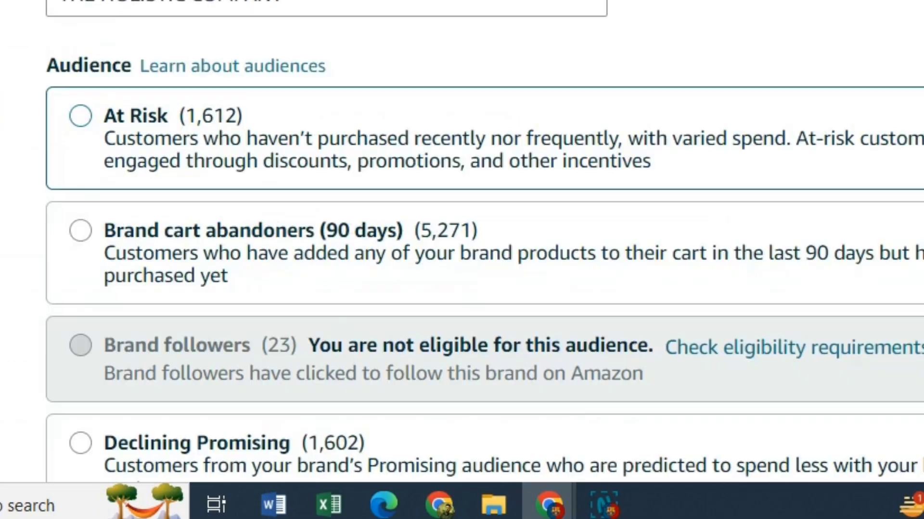
Step: Review the audience options for the tailored promotion, from At Risk through Top-tier, with their descriptions and eligibility
scroll(481, 240, down, 2)
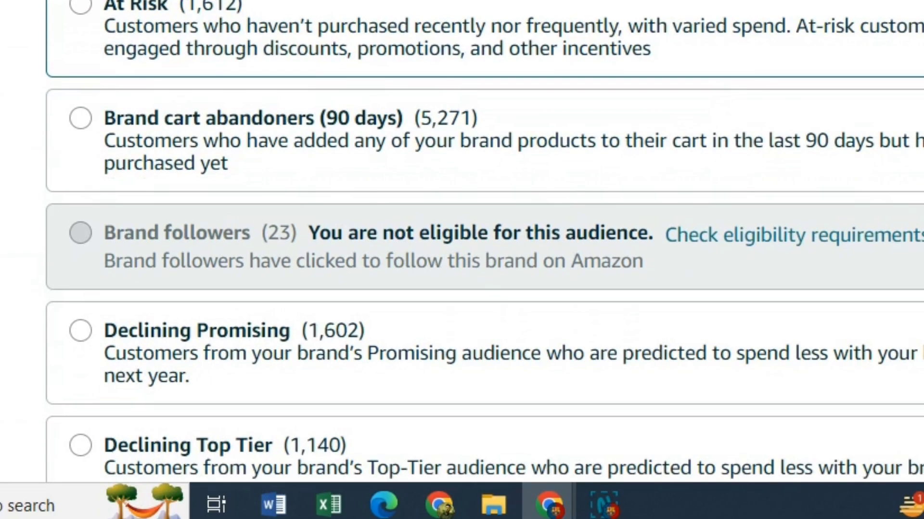
scroll(481, 241, down, 1)
scroll(481, 241, down, 1)
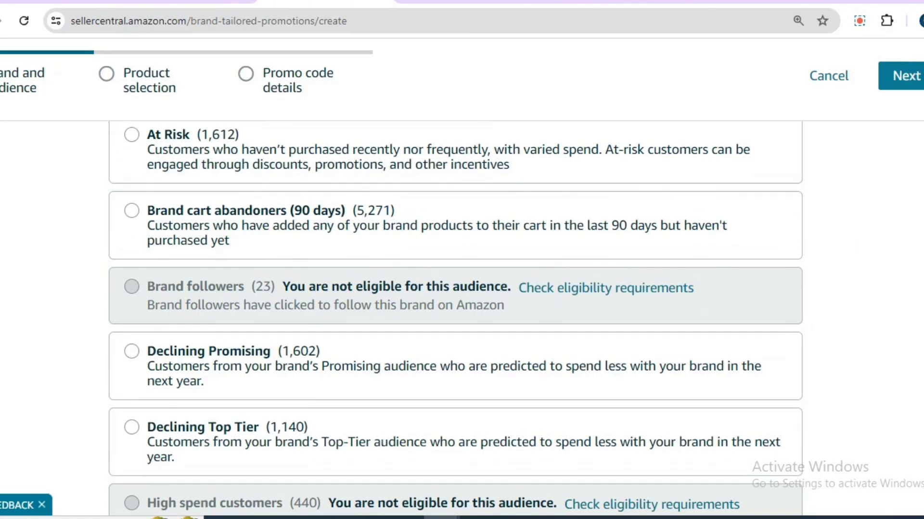
scroll(139, 131, up, 1)
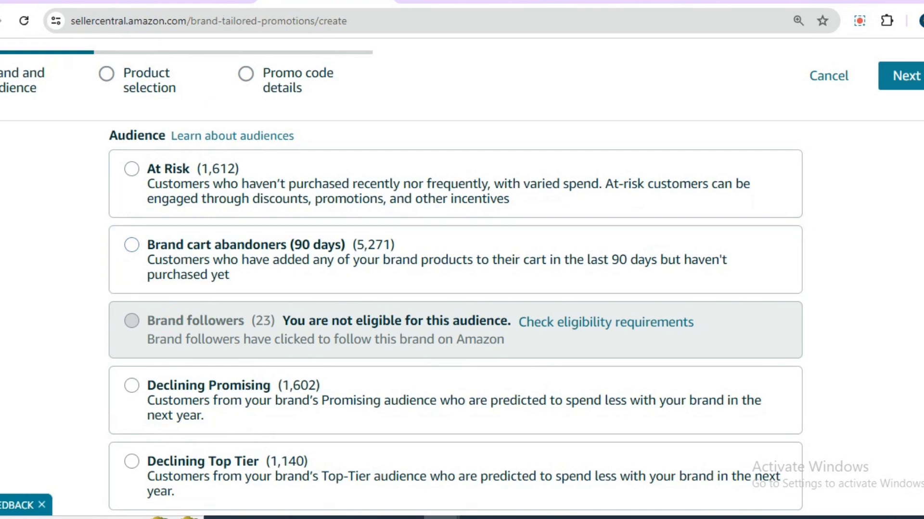
click(202, 1)
click(318, 1)
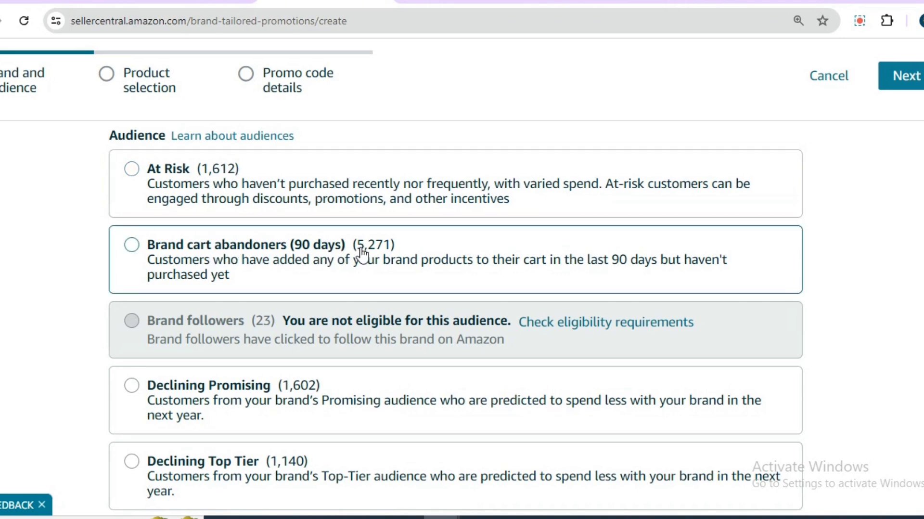
scroll(361, 254, down, 6)
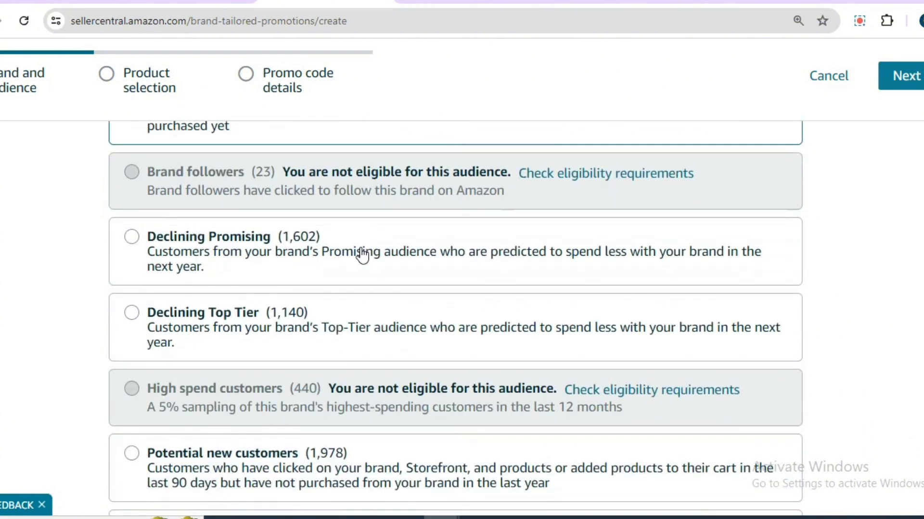
scroll(361, 248, down, 3)
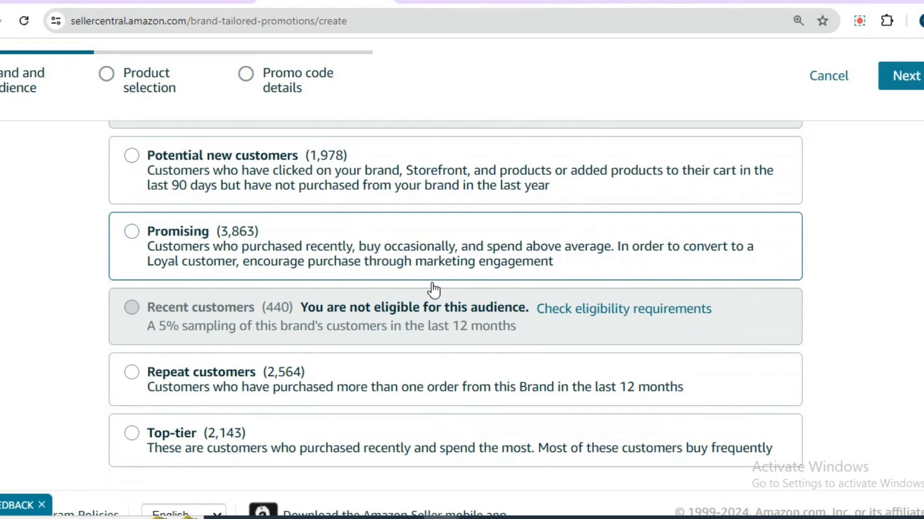
scroll(546, 346, up, 3)
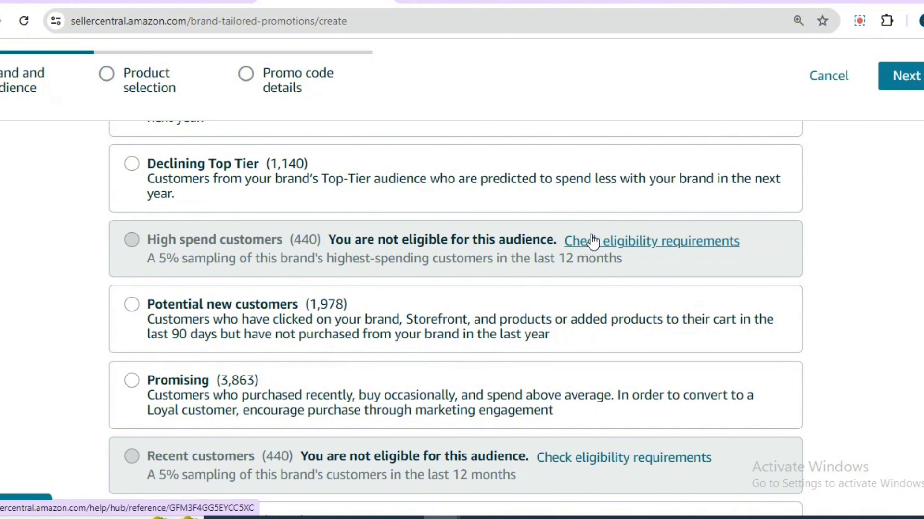
Step: Open the eligibility requirements for the High spend customers audience and return to the audience list
click(618, 241)
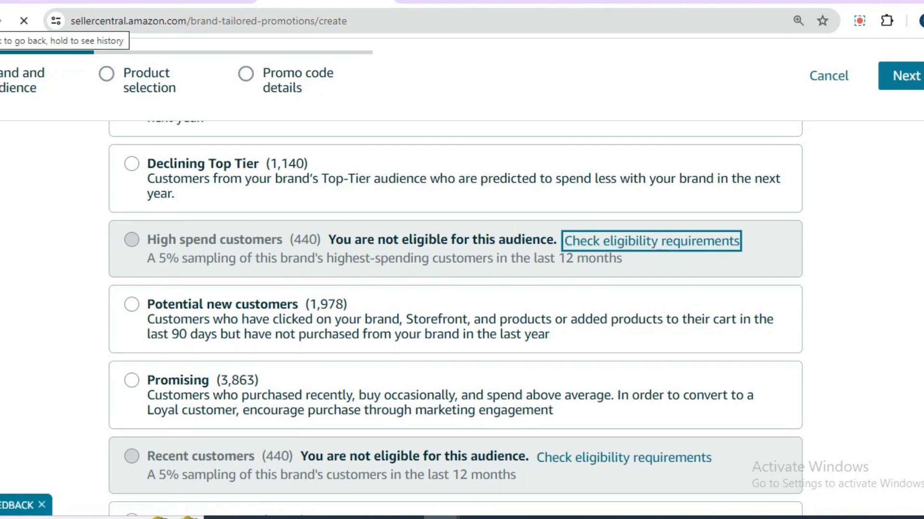
click(0, 21)
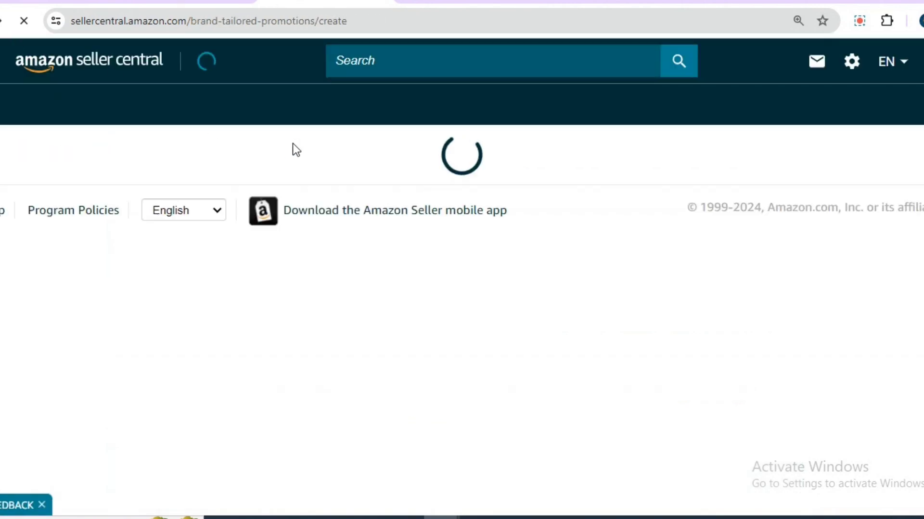
scroll(481, 147, down, 4)
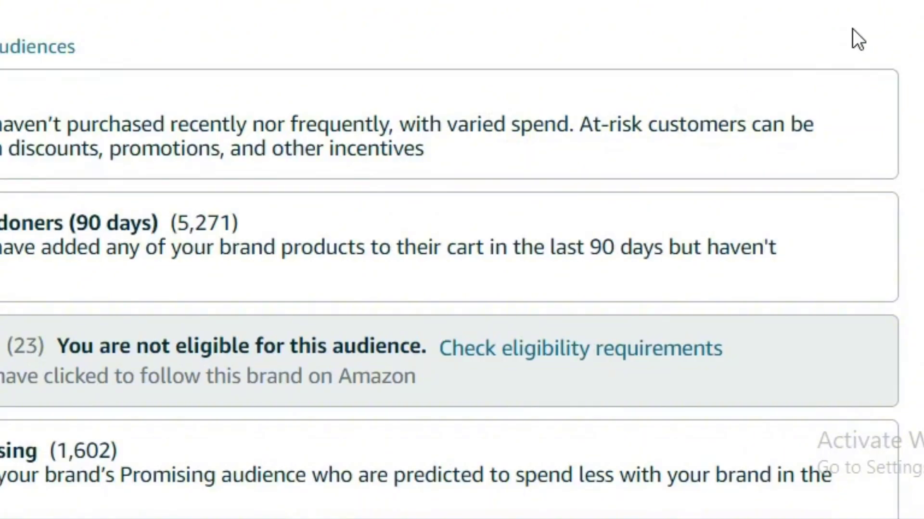
Step: Choose the Brand cart abandoners (90 days) audience, keep all products included, and proceed to the promo code details
scroll(769, 48, down, 2)
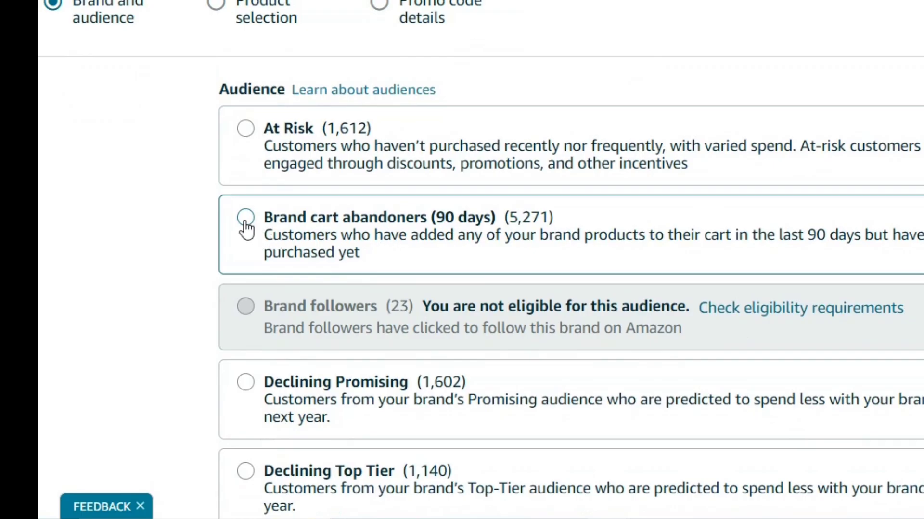
click(245, 219)
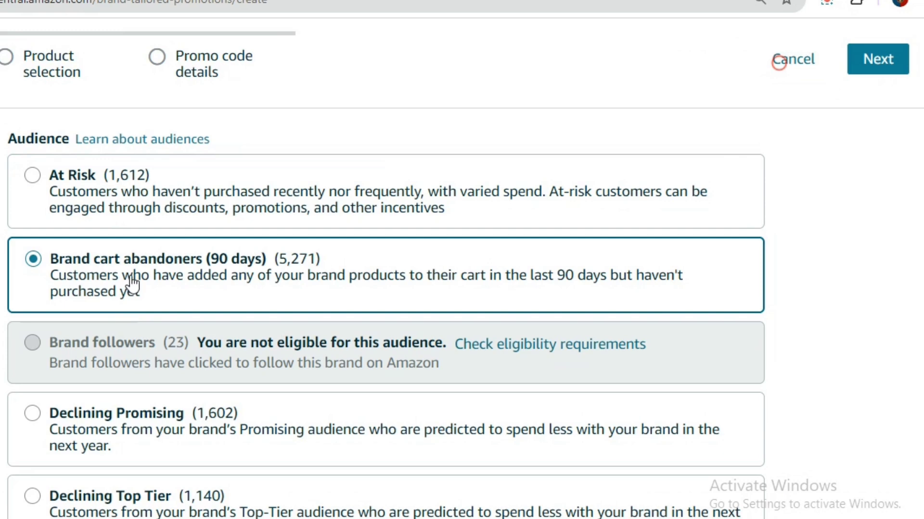
click(897, 60)
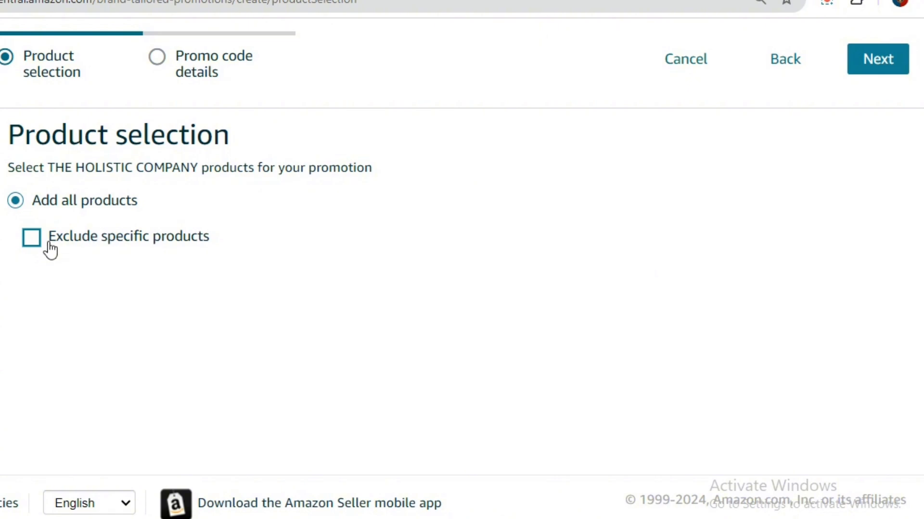
click(856, 62)
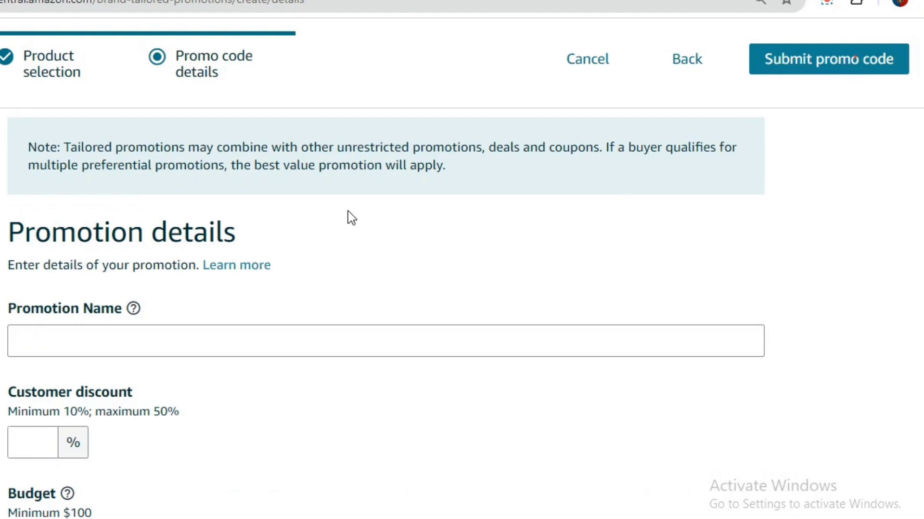
Step: Name the promotion "Promotion" and set the customer discount to 10%
click(90, 351)
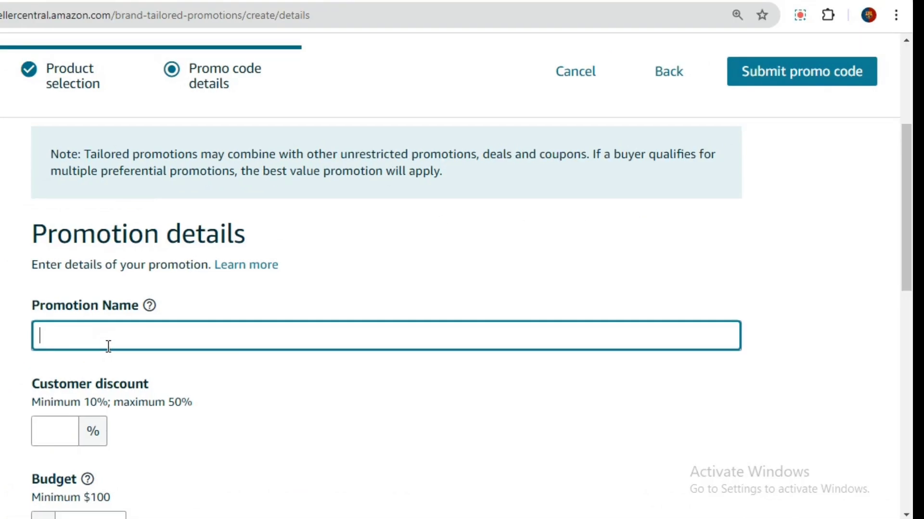
text(Promotion)
scroll(189, 307, down, 3)
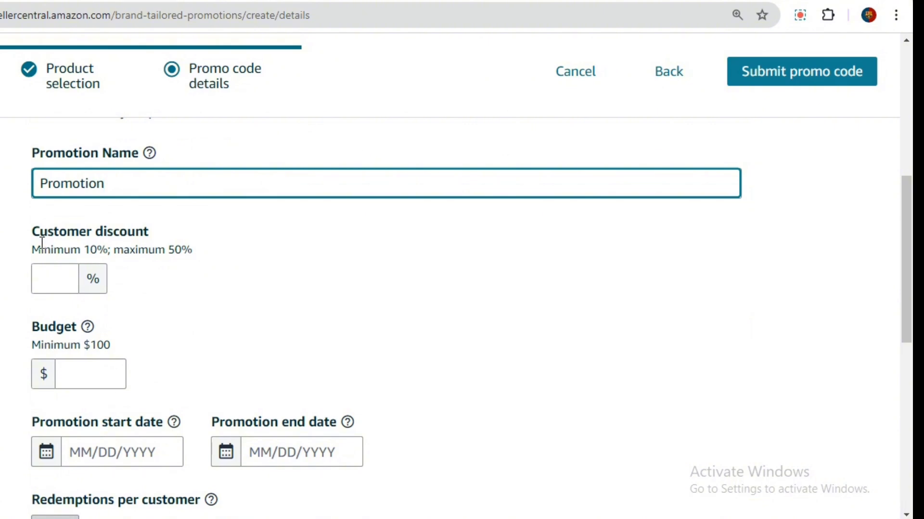
click(45, 278)
text(10)
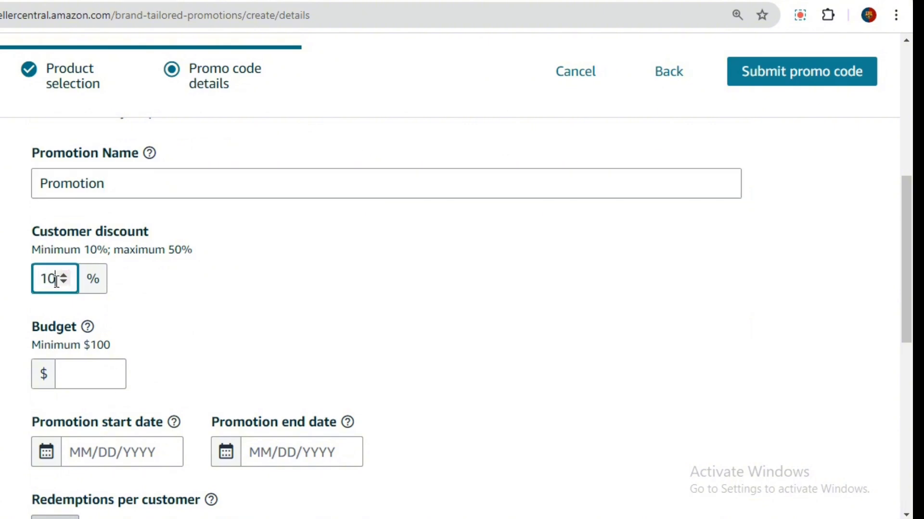
Step: Read the help article's guidance on setting efficient budgets for tailored promotions
click(42, 348)
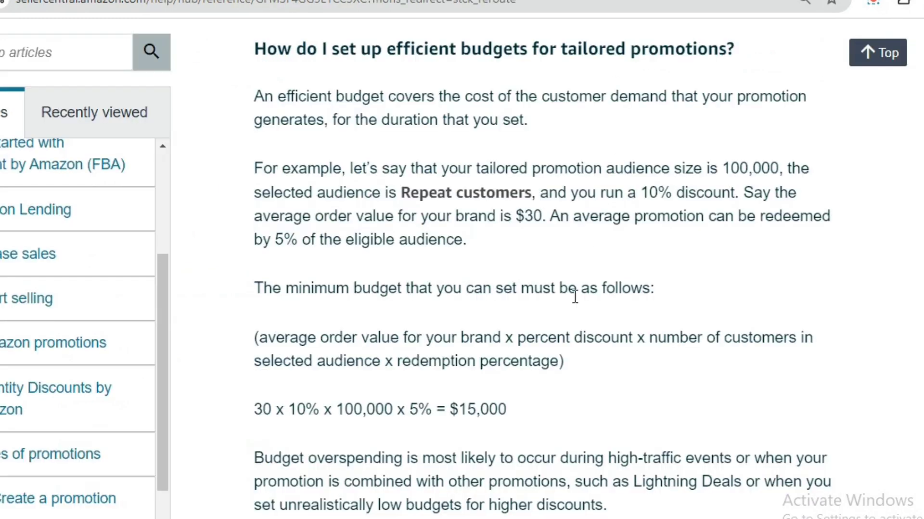
scroll(575, 296, down, 7)
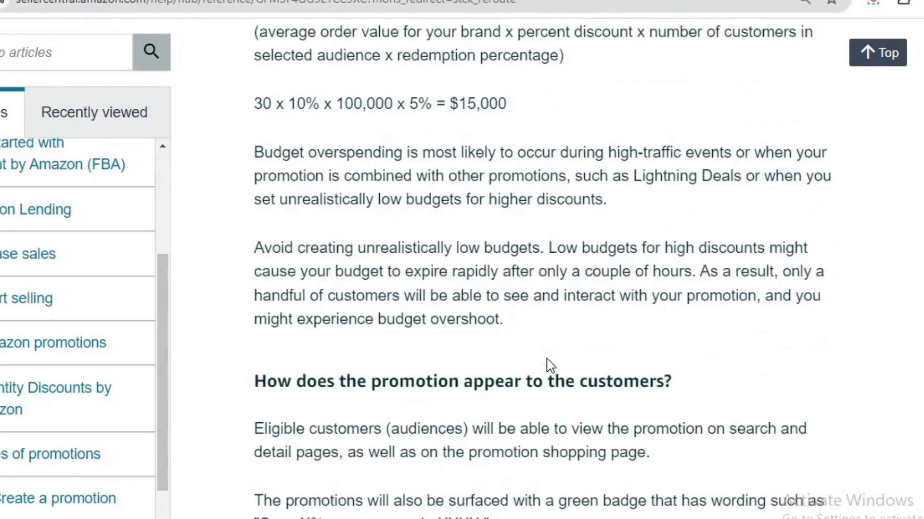